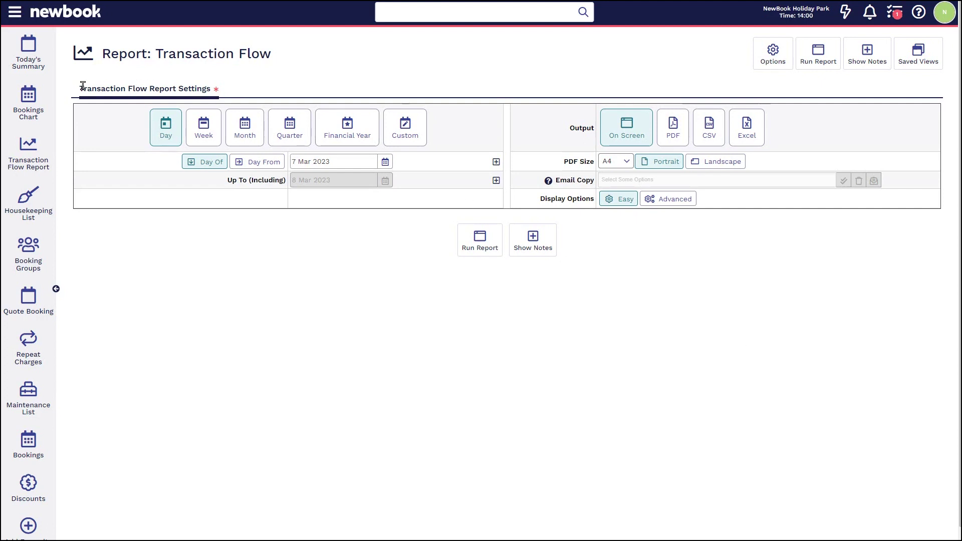
Point out the report settings and Output, trying CSV and Excel before returning to on-screen
left_click_drag(83, 86, 216, 95)
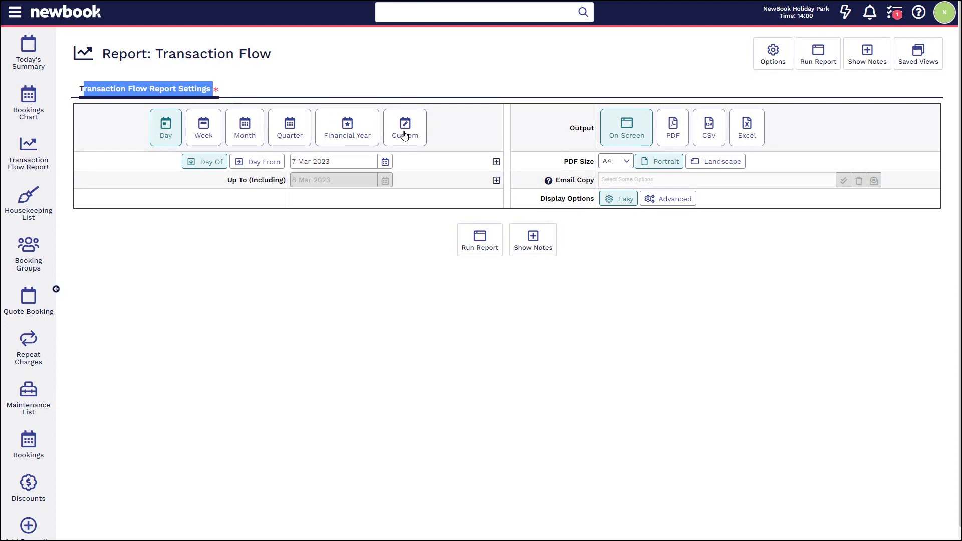
left_click_drag(516, 127, 597, 131)
left_click(582, 136)
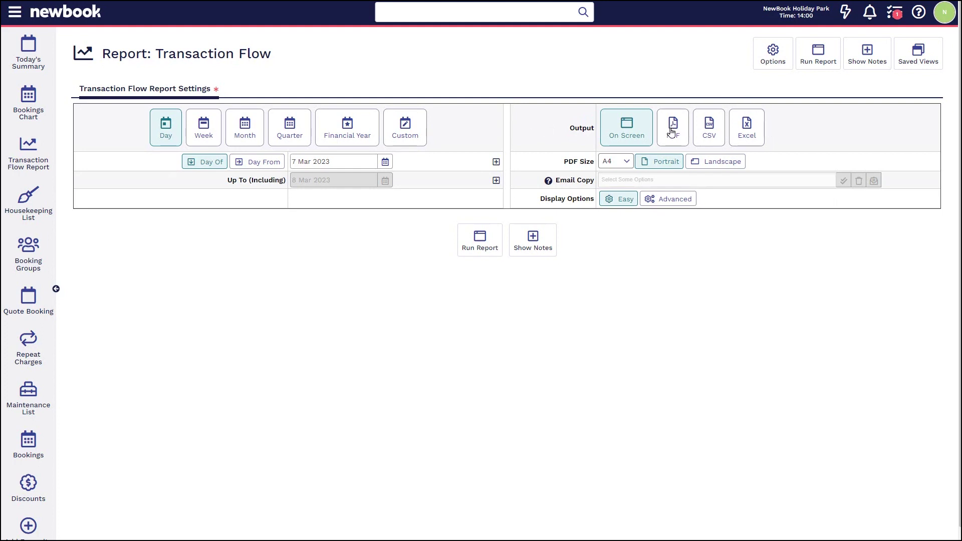
left_click(707, 139)
left_click(746, 134)
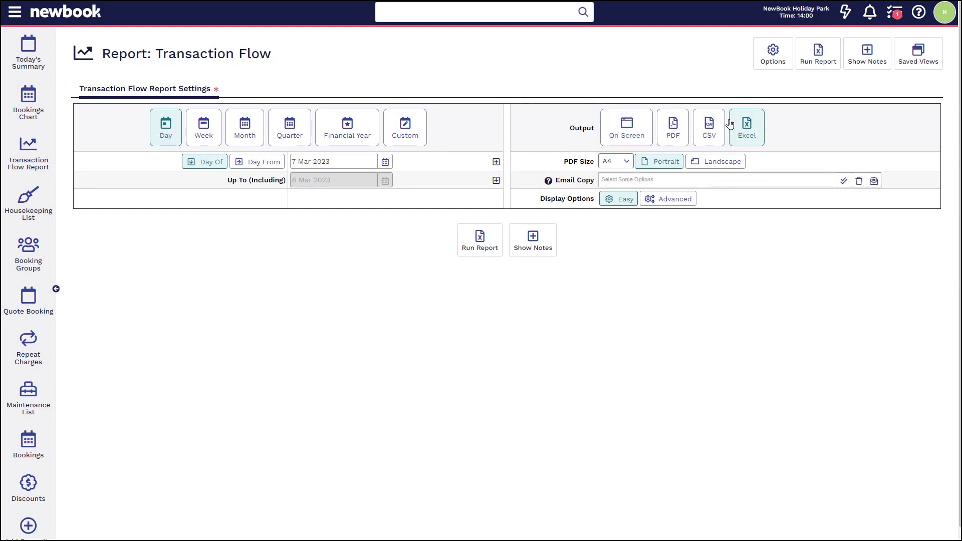
left_click(632, 134)
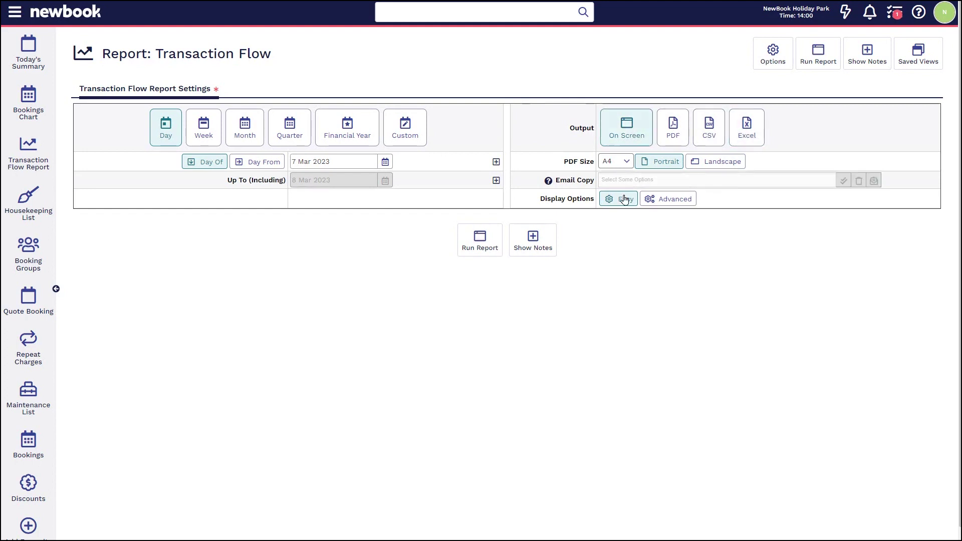
Switch Display Options to Advanced and point out payment filters like Sub Client Accounts
left_click_drag(531, 203, 590, 201)
left_click(583, 205)
left_click_drag(518, 202, 590, 206)
left_click(590, 205)
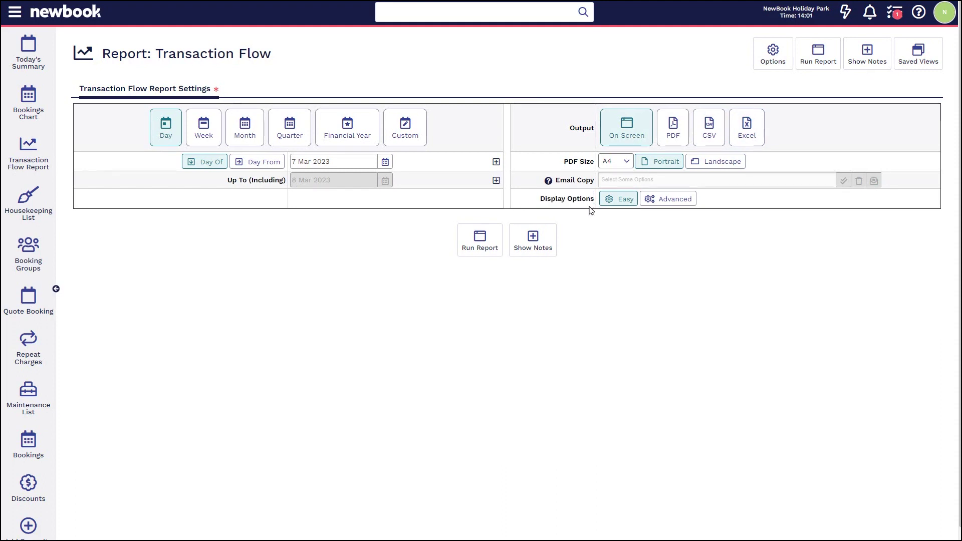
left_click(660, 203)
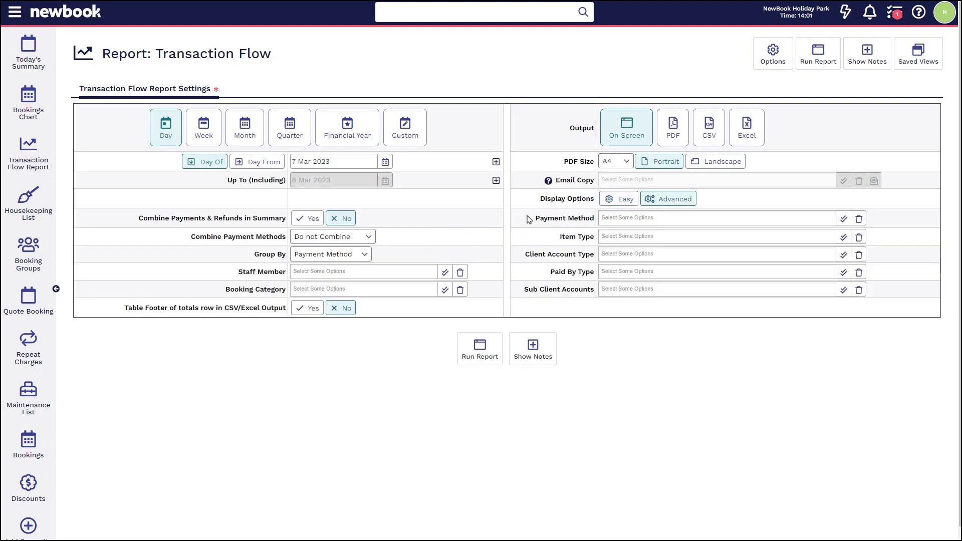
left_click_drag(529, 219, 596, 292)
left_click(607, 272)
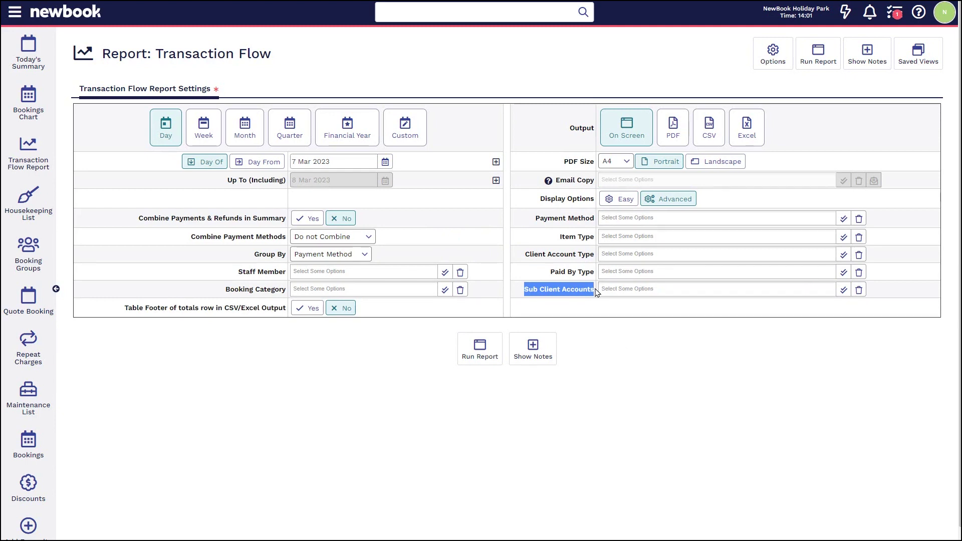
left_click(590, 301)
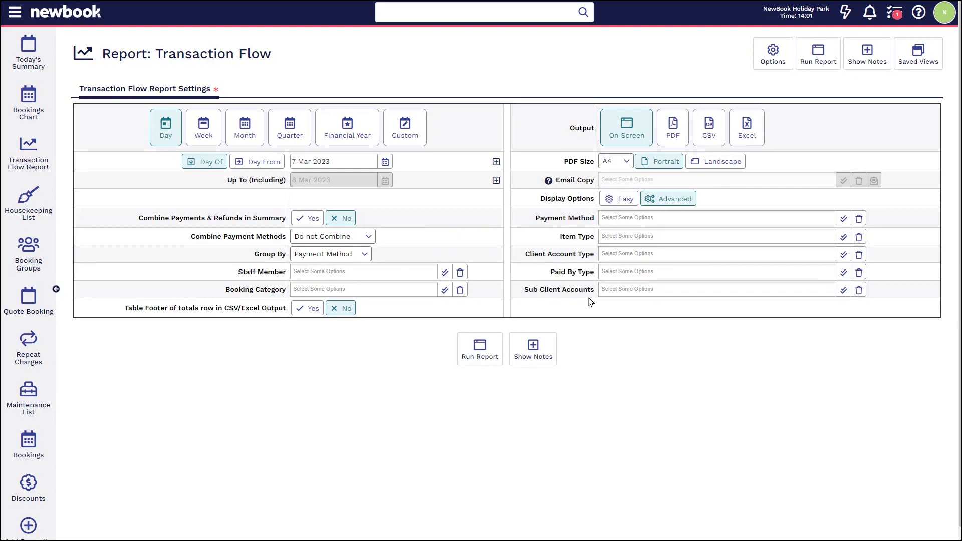
left_click(782, 65)
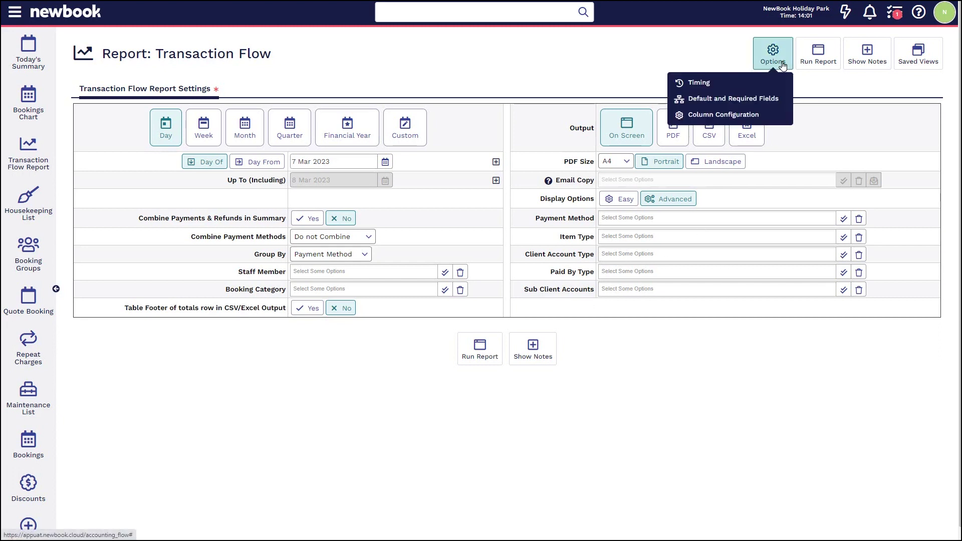
left_click(744, 122)
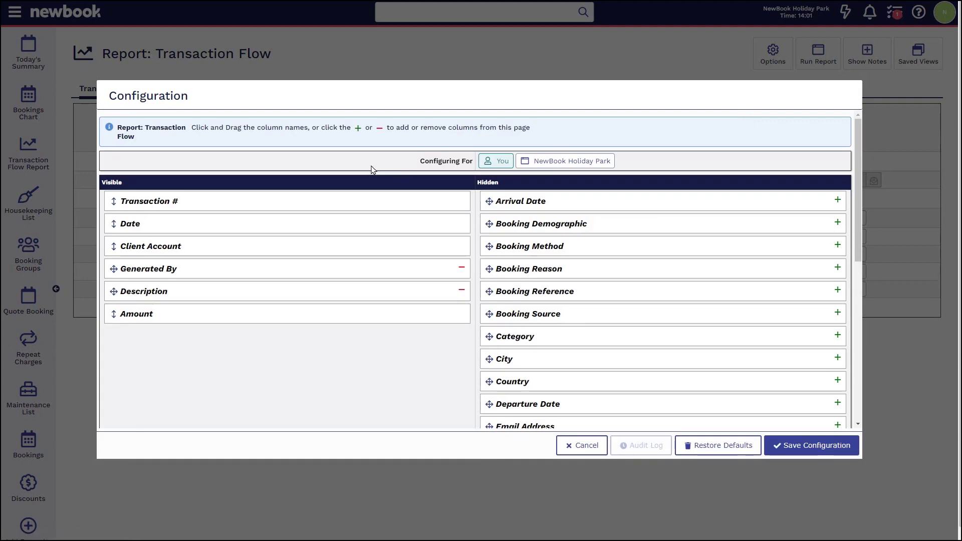
left_click_drag(102, 183, 138, 186)
left_click_drag(472, 181, 534, 185)
left_click(534, 185)
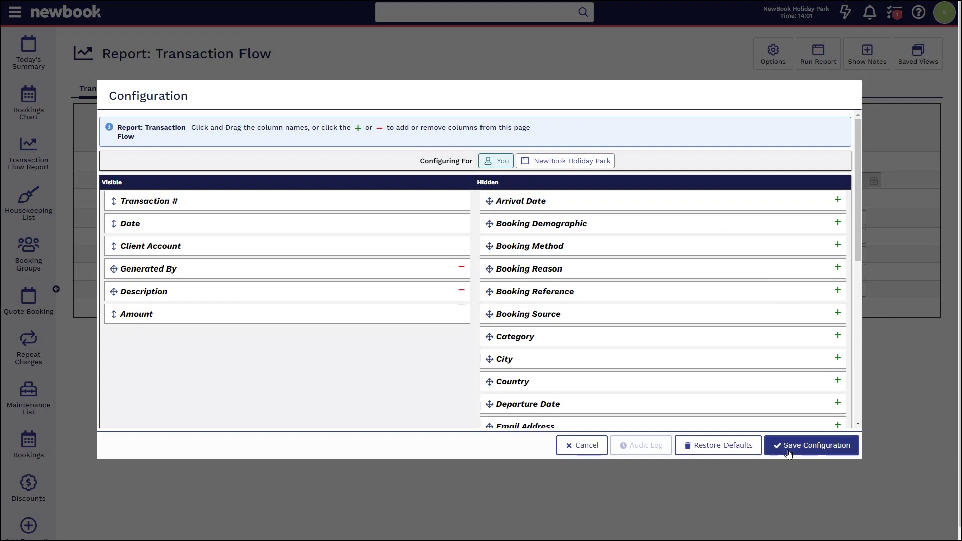
left_click(580, 453)
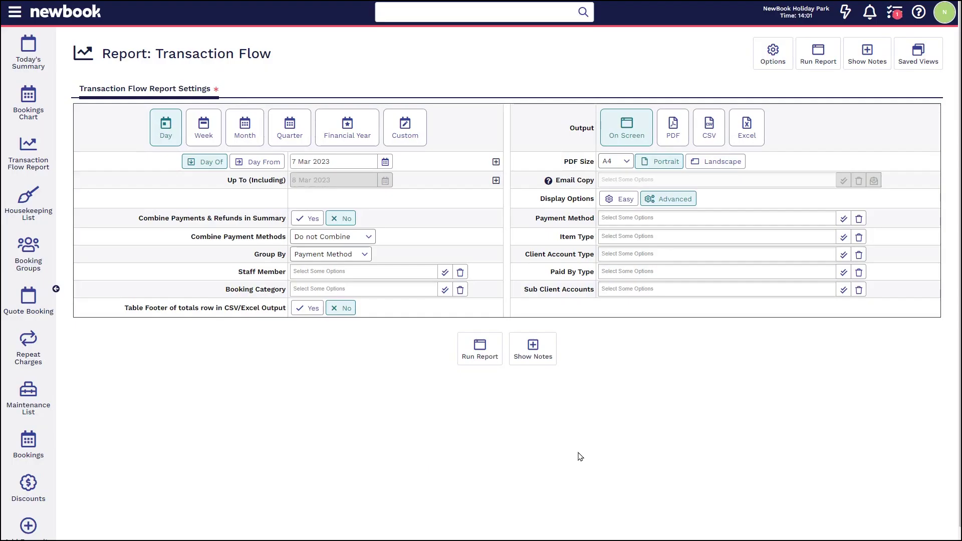
Run the report on screen and highlight its summary heading and table rows
left_click(477, 355)
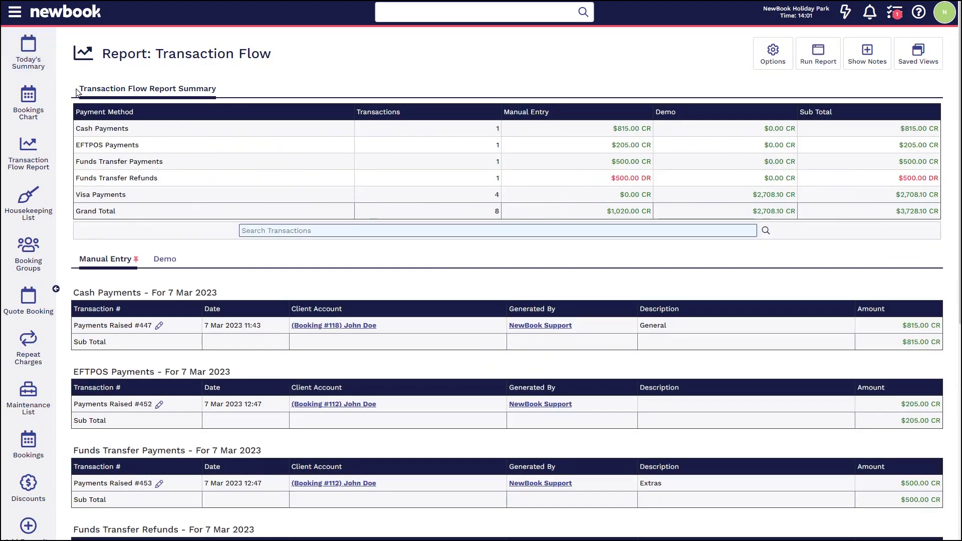
left_click_drag(216, 89, 192, 88)
left_click(74, 85)
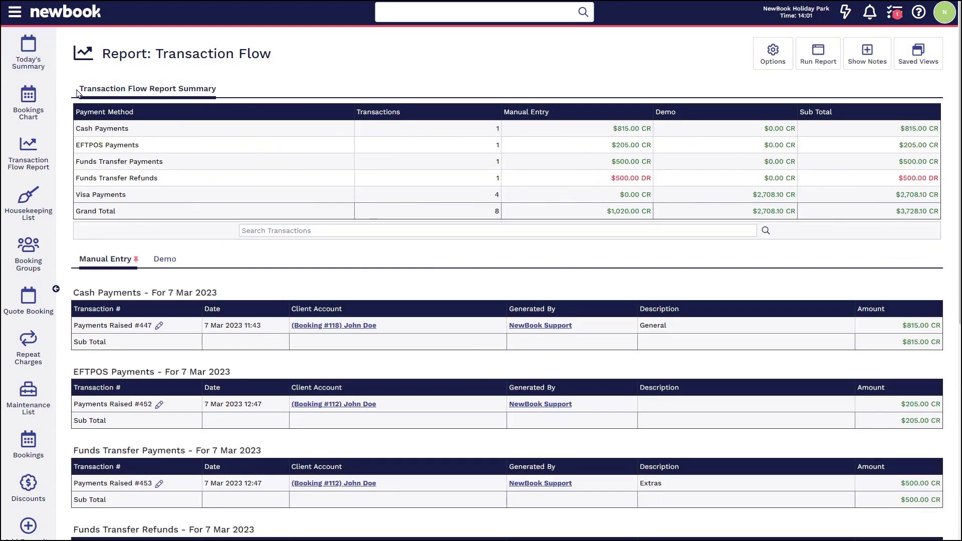
left_click_drag(76, 93, 139, 146)
left_click(142, 149)
Point out the Manual Entry and Demo columns and the $2,708.10 CR Visa Demo total
left_click_drag(503, 113, 552, 119)
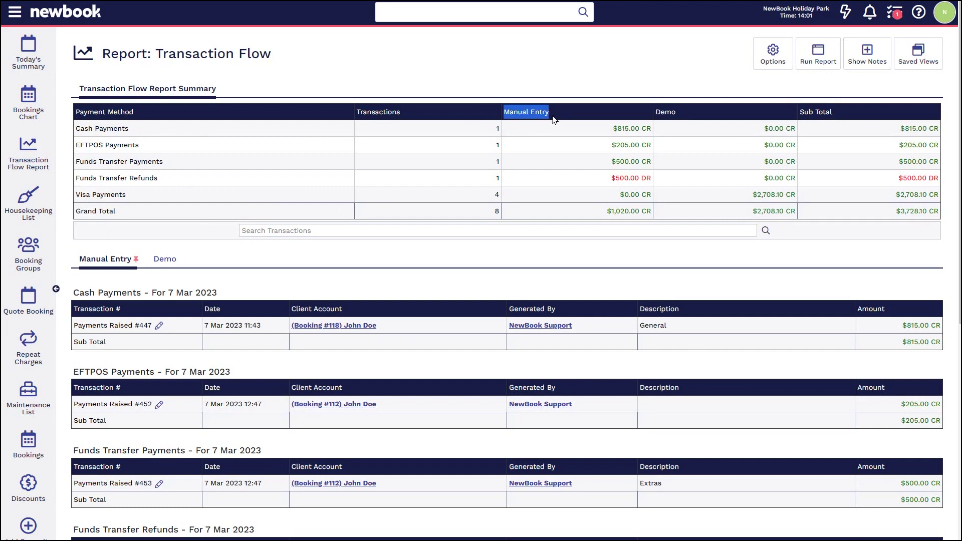
left_click(553, 119)
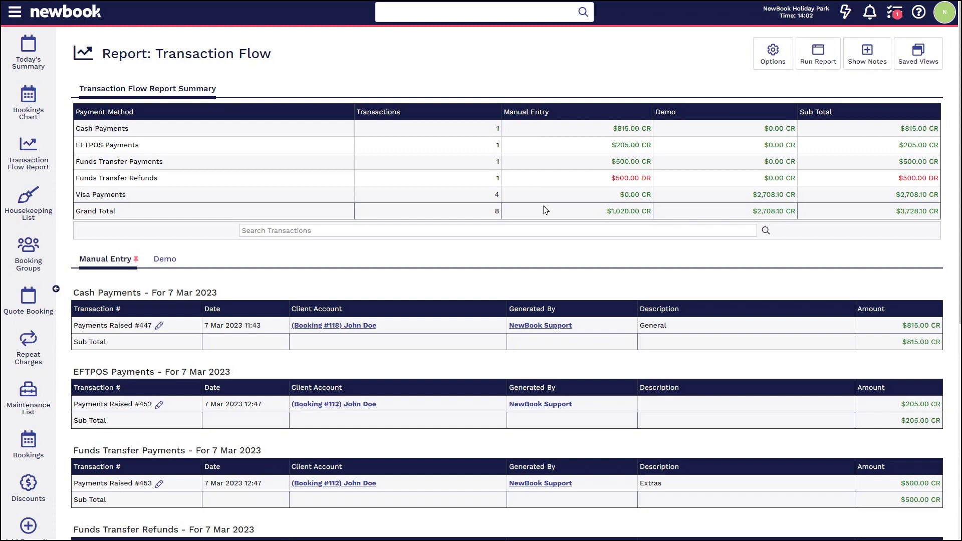
left_click_drag(656, 113, 685, 114)
left_click_drag(737, 196, 795, 197)
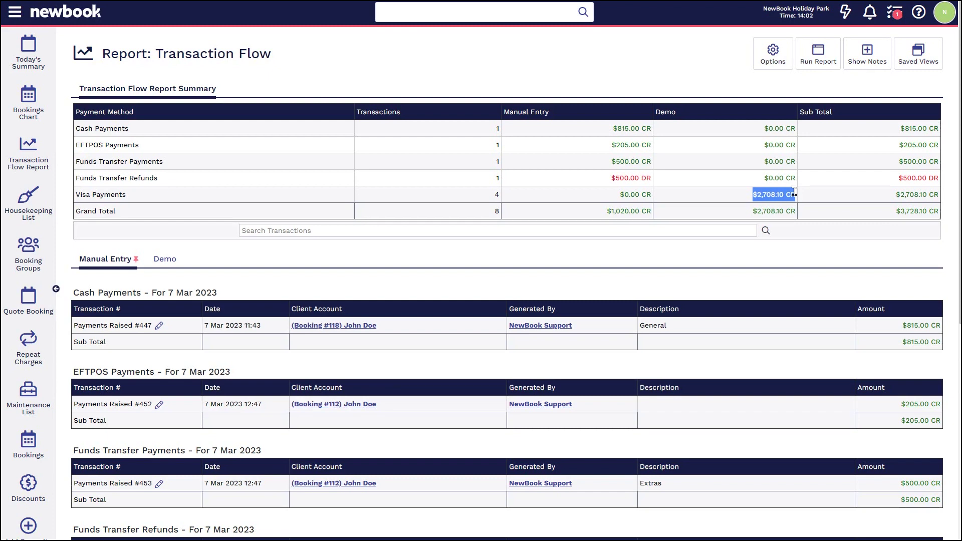
left_click(793, 195)
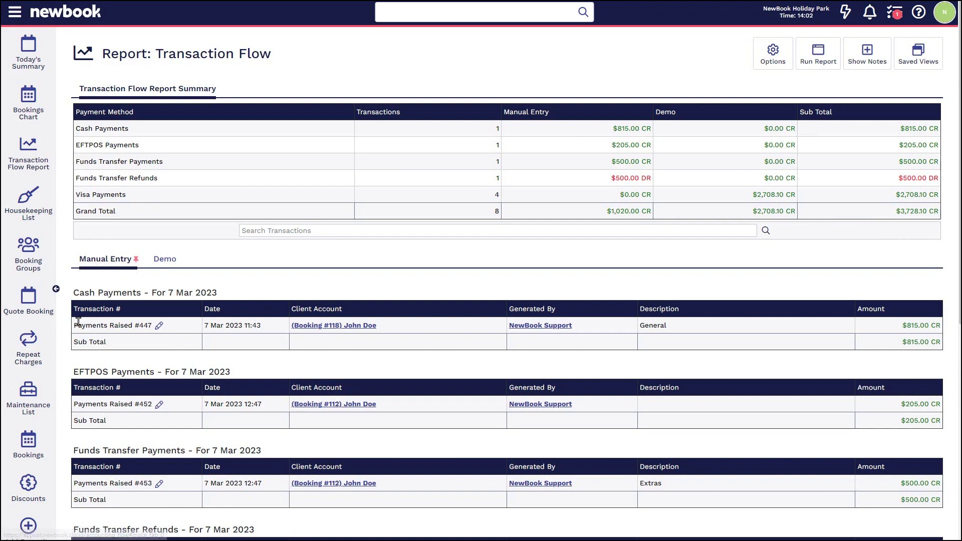
Edit cash payment #447 from 815.00 to 715.00 and save it
left_click_drag(74, 326, 149, 326)
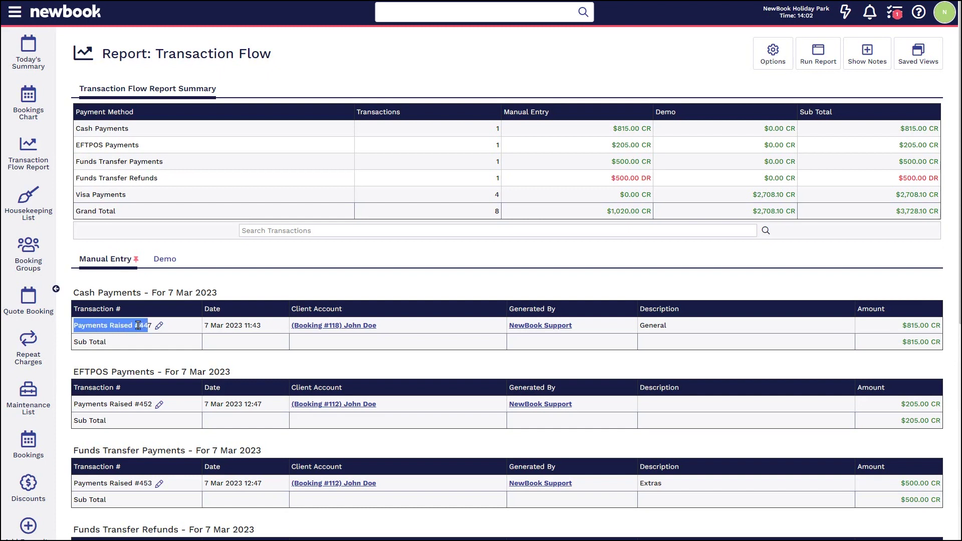
left_click(137, 325)
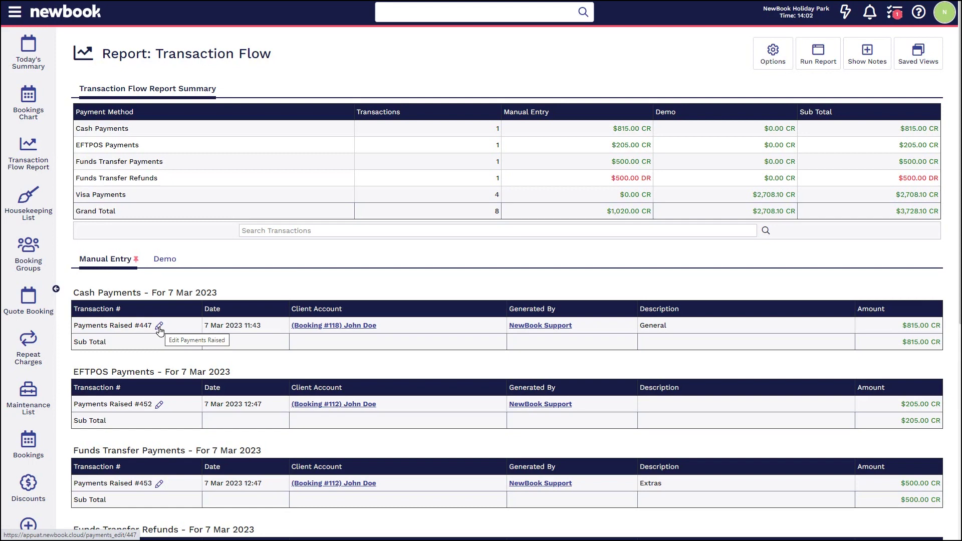
left_click(159, 327)
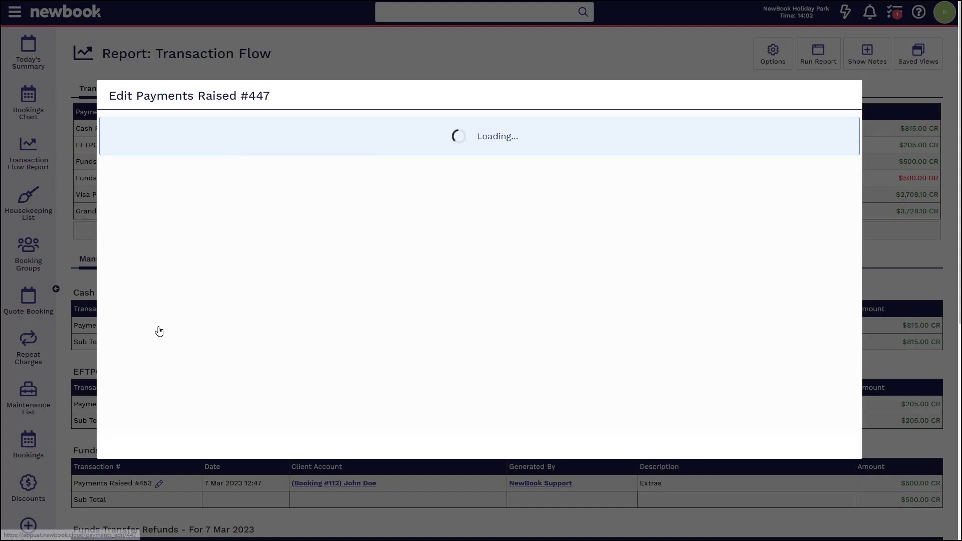
left_click(240, 185)
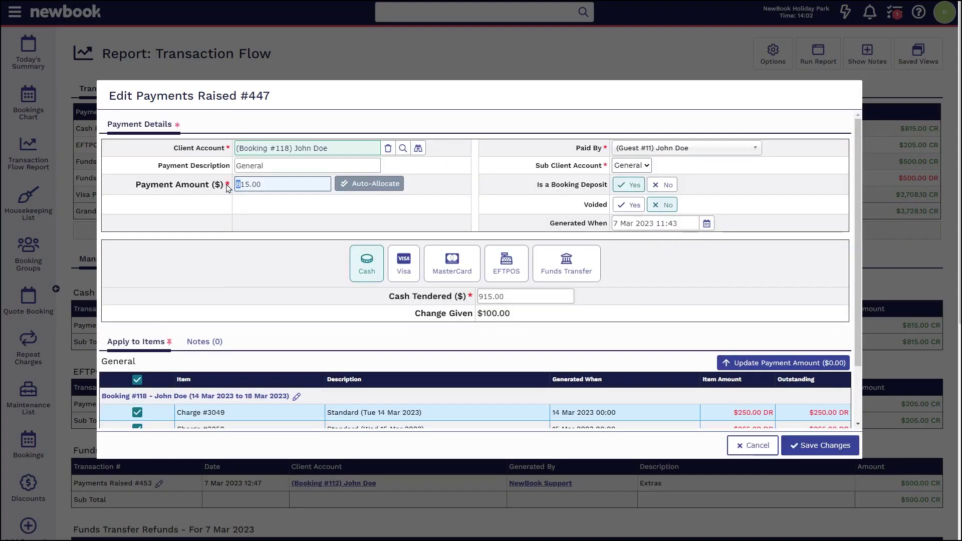
key("BackSpace")
type("7")
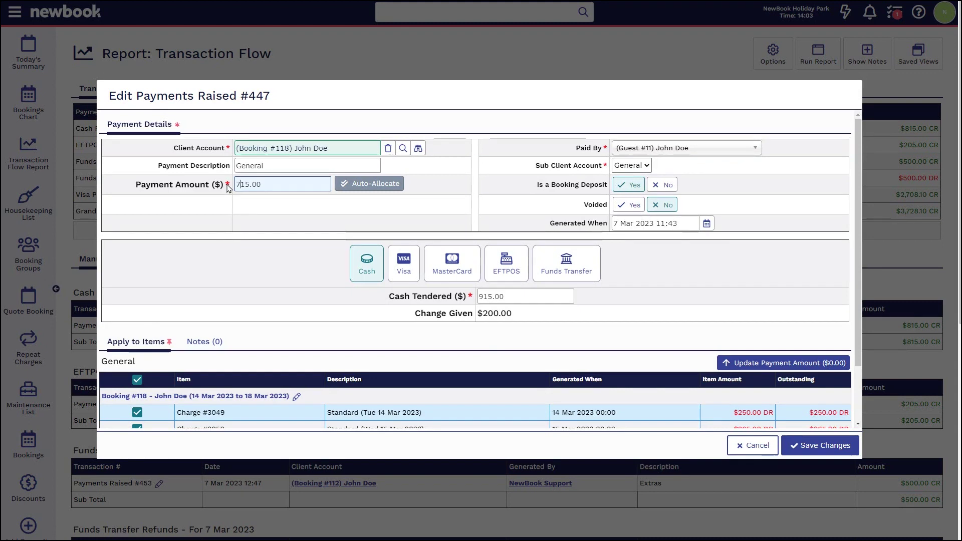
left_click(822, 446)
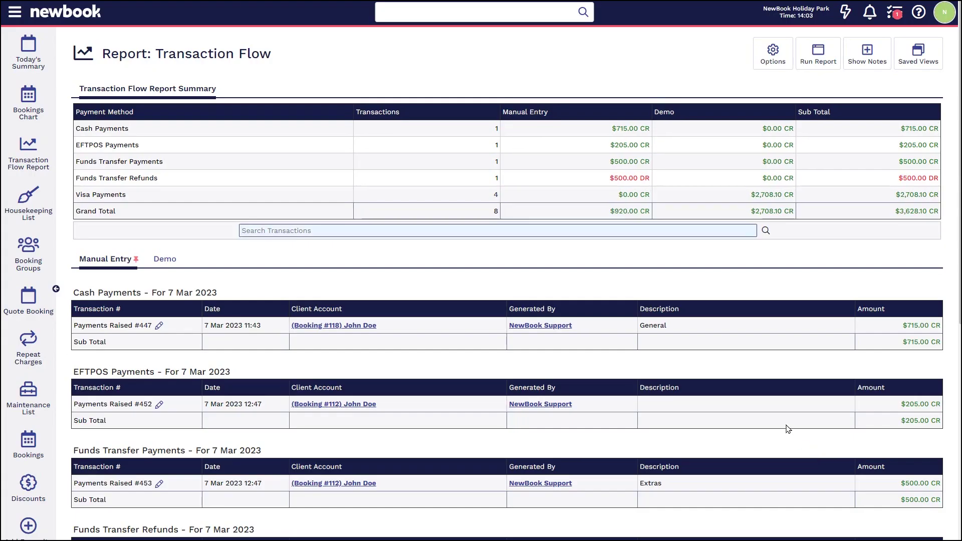
left_click_drag(611, 129, 647, 132)
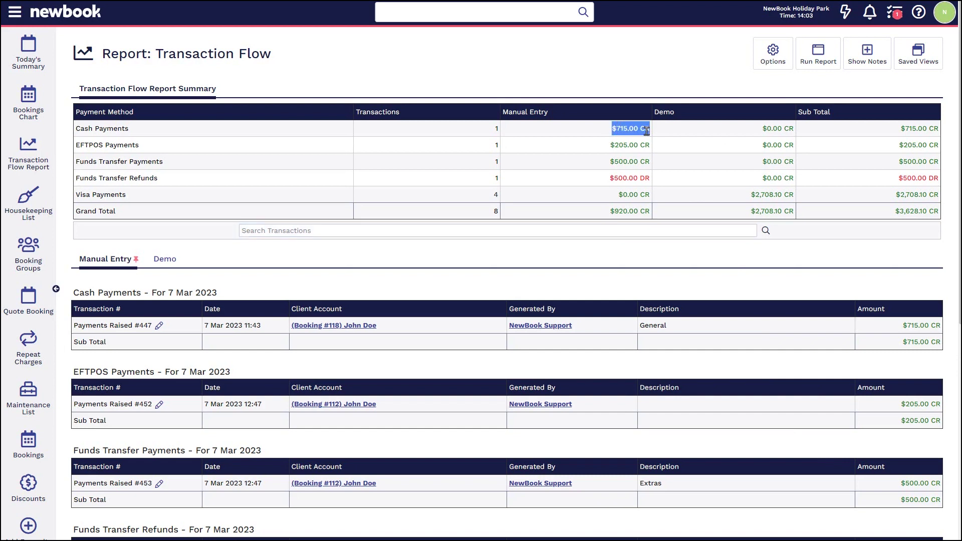
Switch to the Demo tab showing Visa payments #448–#451 with a $2,708.10 CR subtotal
left_click(647, 131)
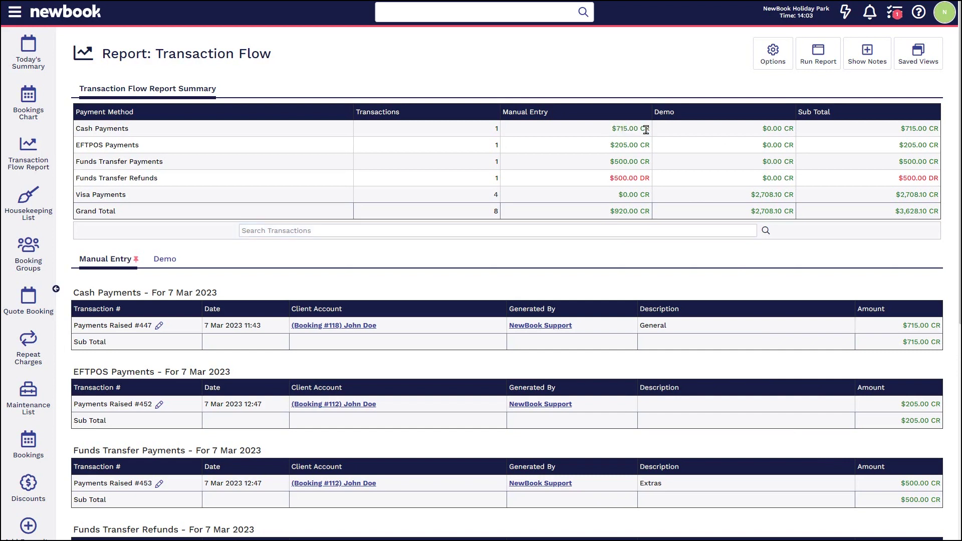
left_click(160, 260)
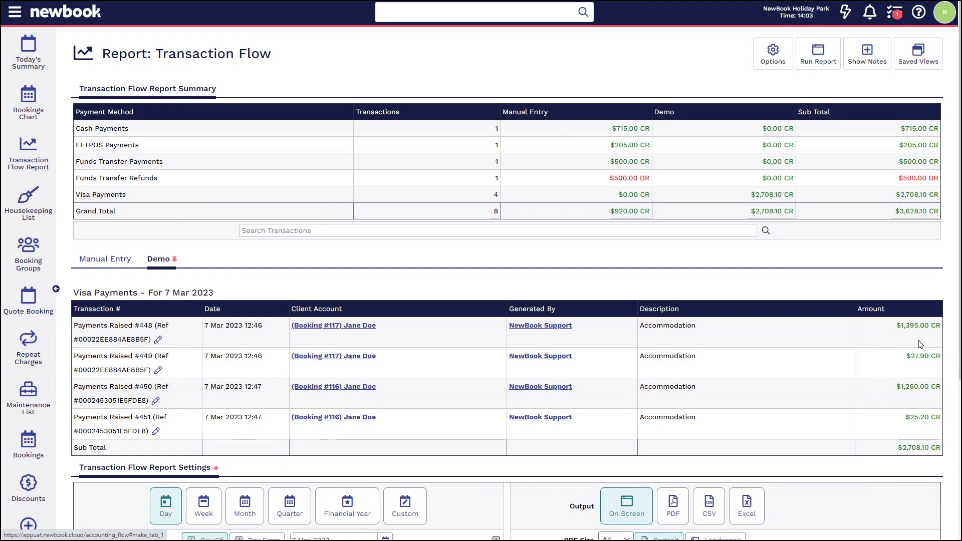
left_click_drag(897, 327, 932, 356)
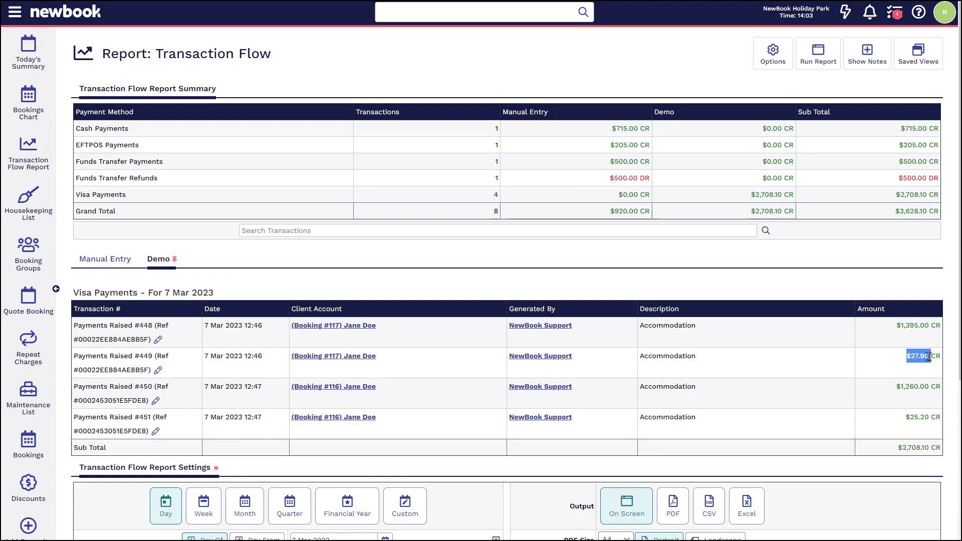
left_click(846, 412)
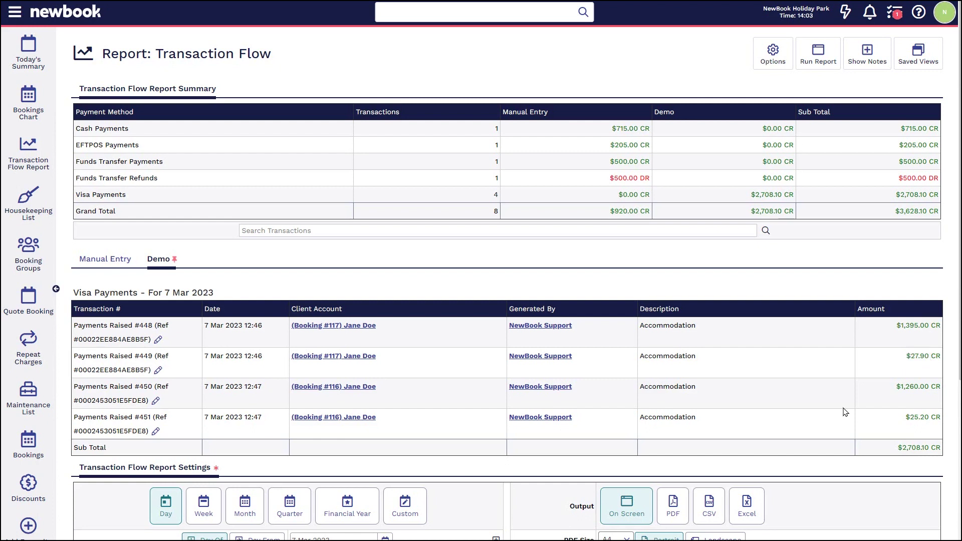
Set output to PDF, add one staff email recipient, and email and run the report
scroll(843, 411, "down", 5)
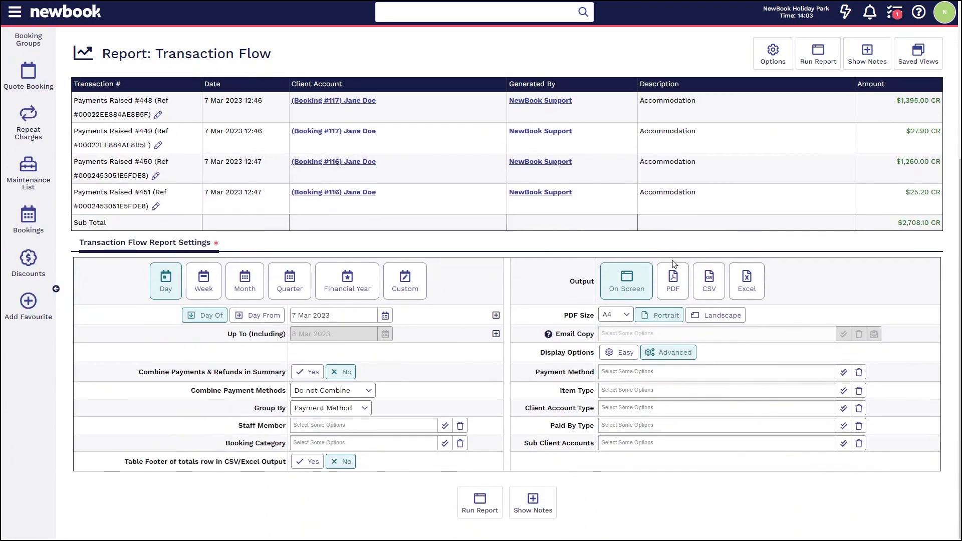
left_click_drag(552, 288, 611, 285)
left_click(671, 280)
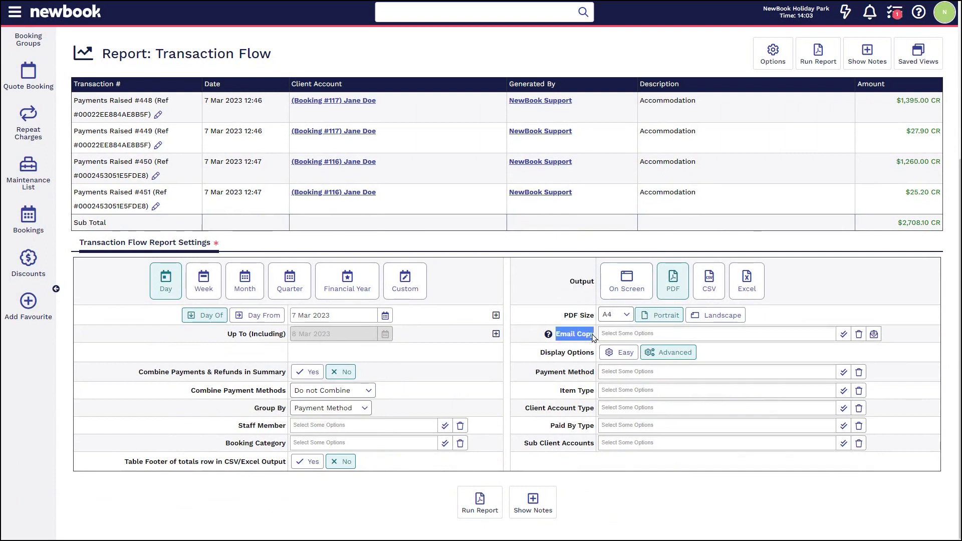
left_click(620, 334)
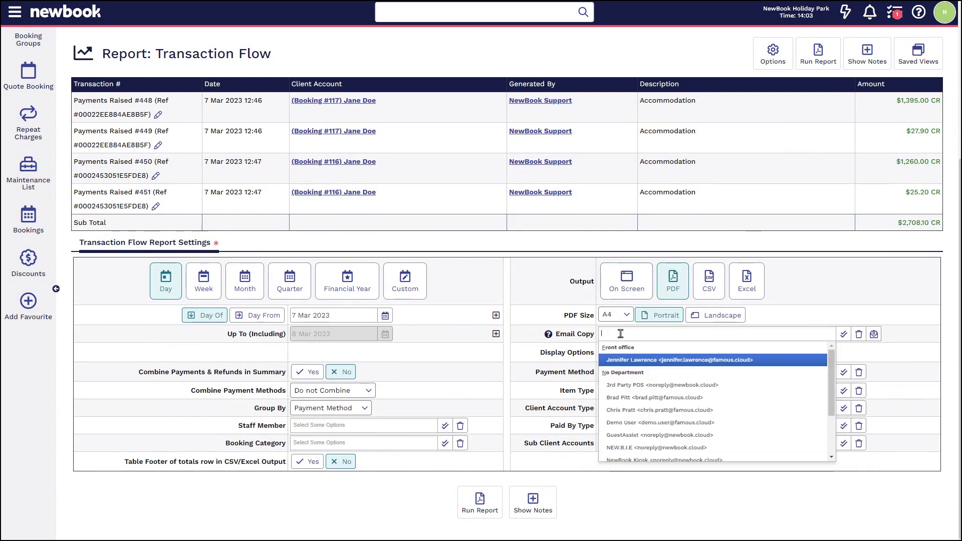
left_click(621, 422)
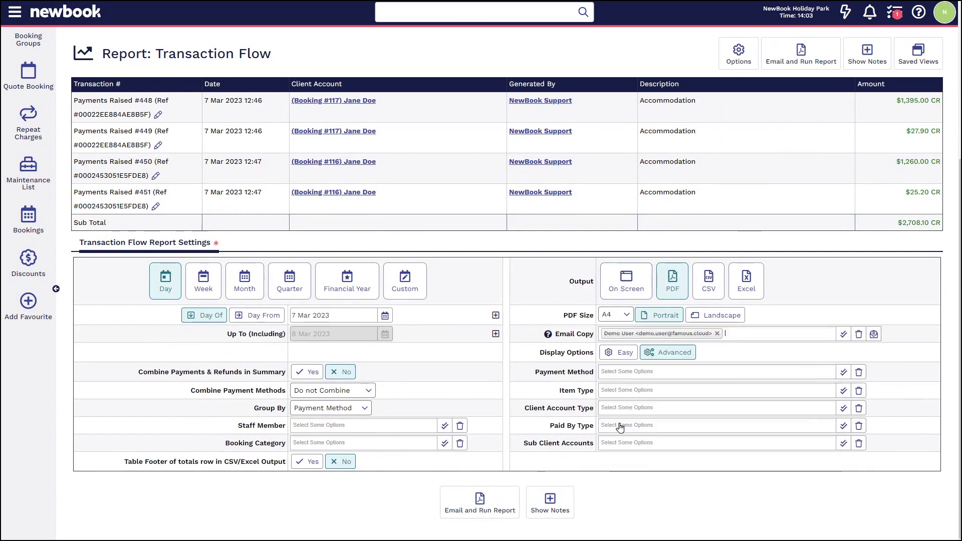
left_click(488, 510)
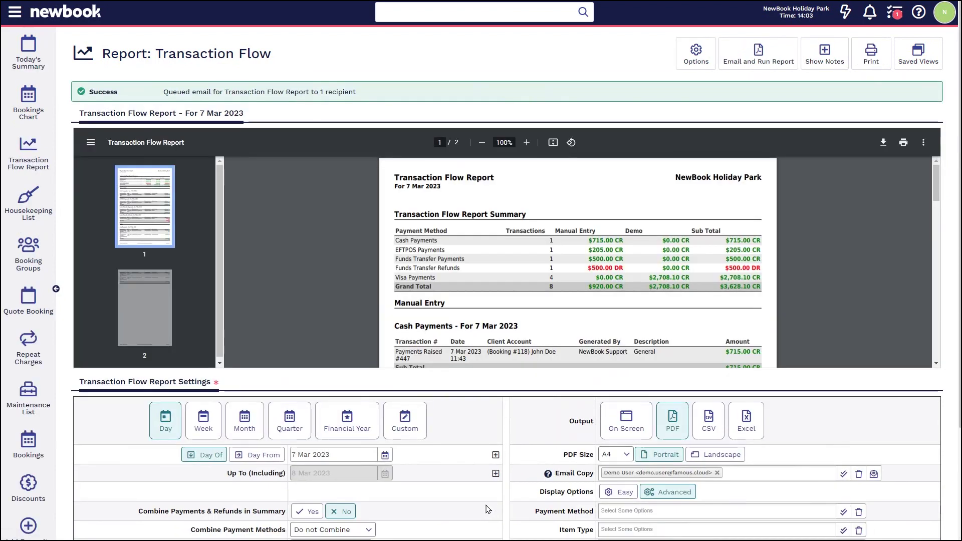
left_click_drag(163, 92, 358, 93)
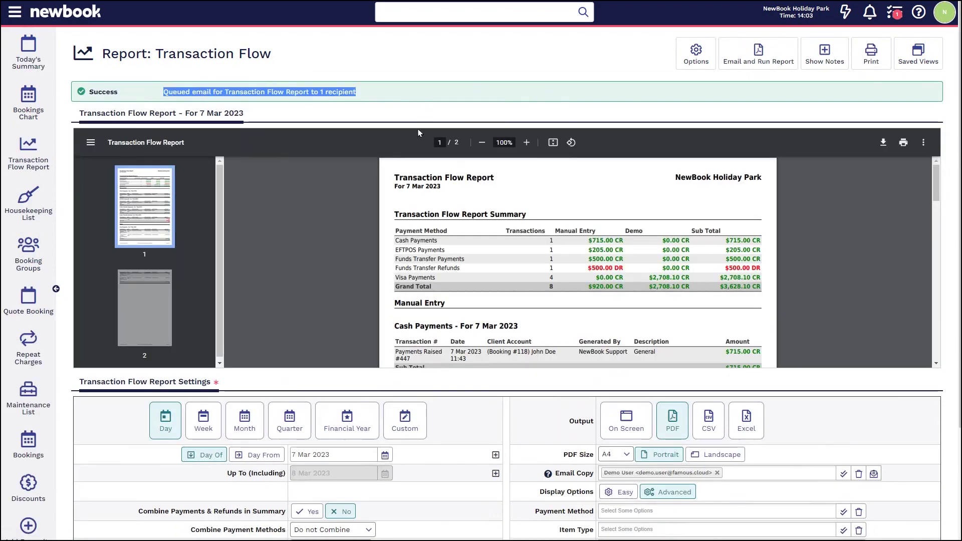
triple_click(433, 176)
left_click(511, 181)
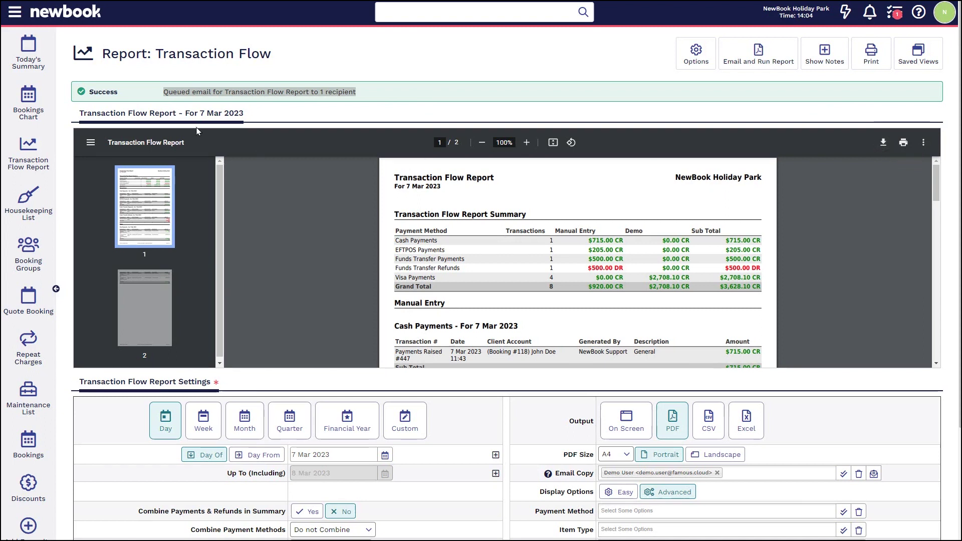
left_click(11, 11)
type("sched")
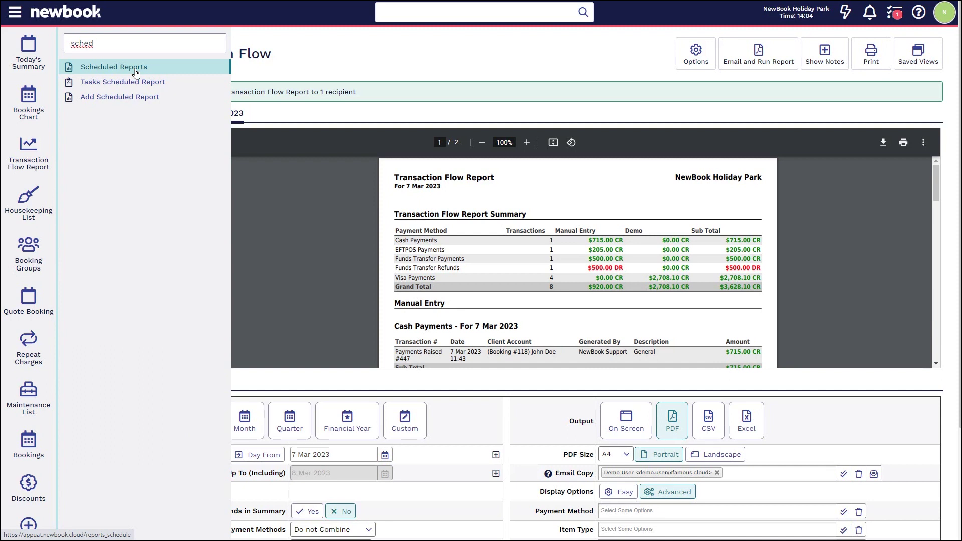
left_click(373, 94)
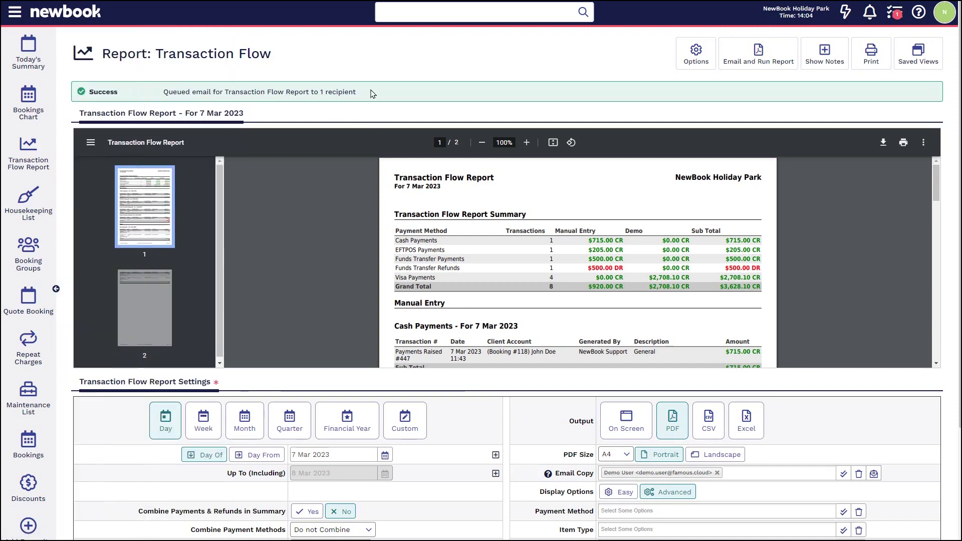
Open the Knowledge Base panel and point out its Recommended Articles for Transaction Flow Report
left_click(919, 15)
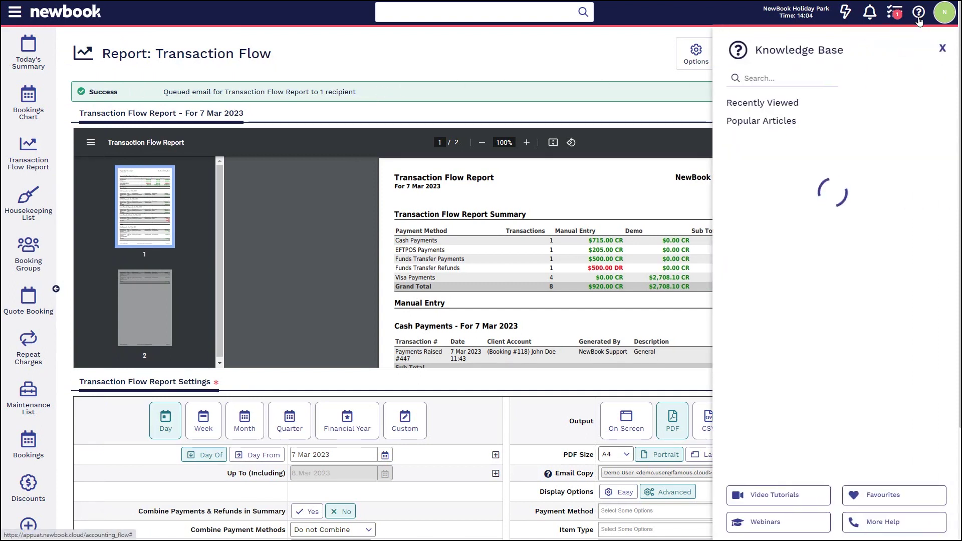
left_click_drag(727, 103, 845, 105)
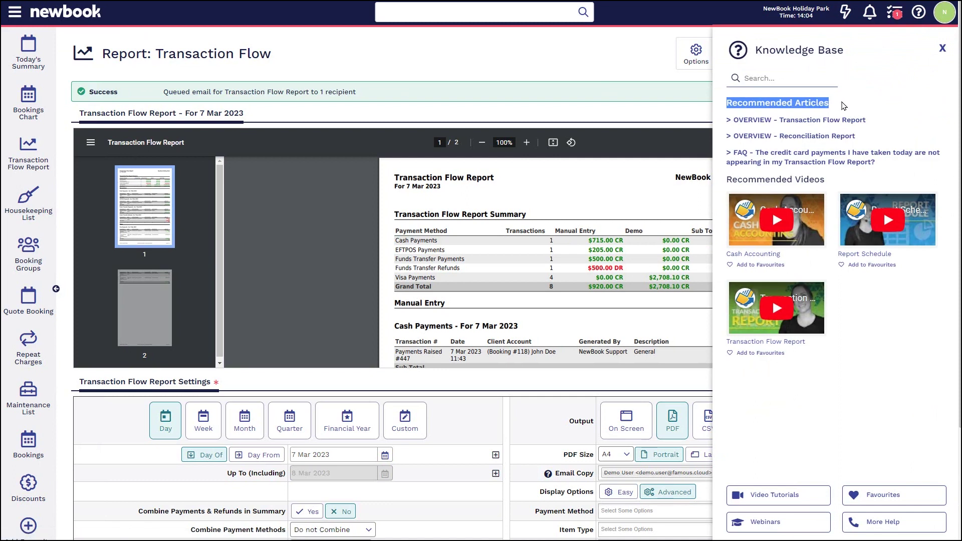
left_click(833, 110)
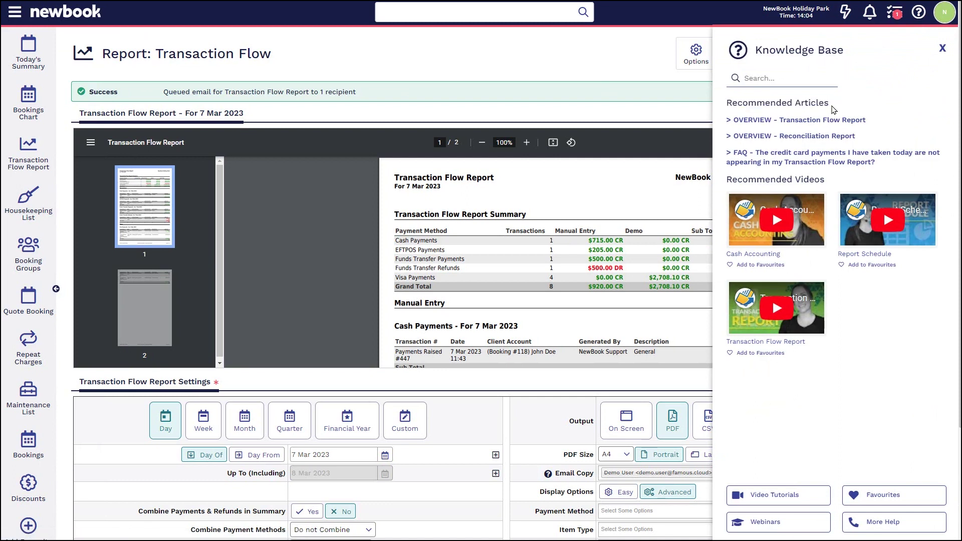